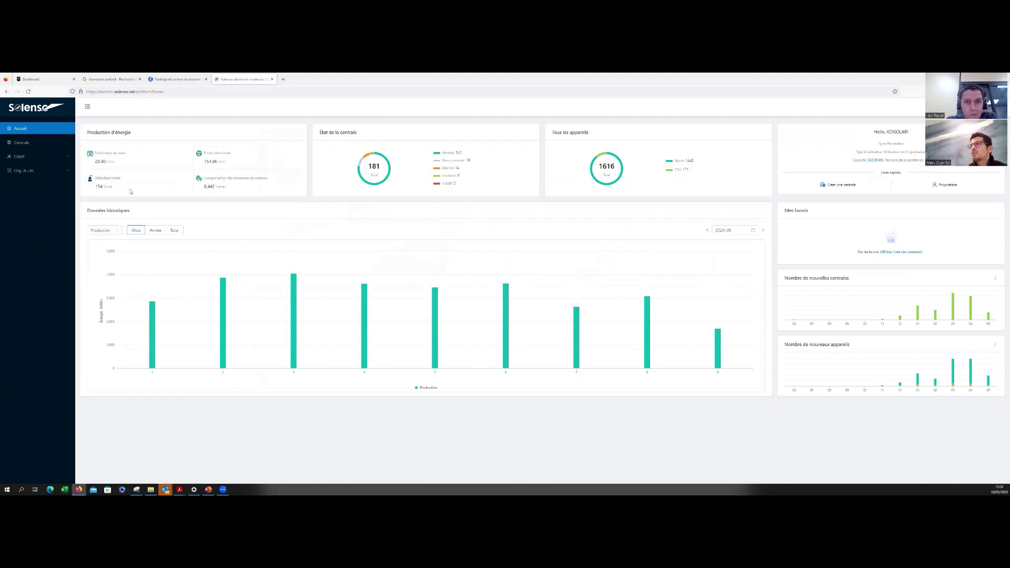
Search the list of power plants for the customer's surname and open that customer's plant
click(24, 143)
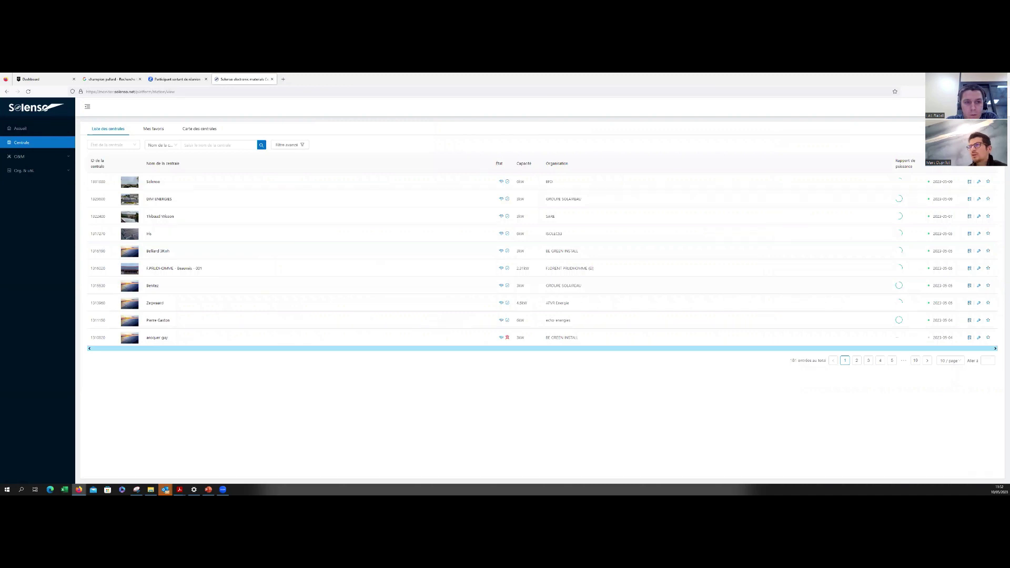
click(212, 146)
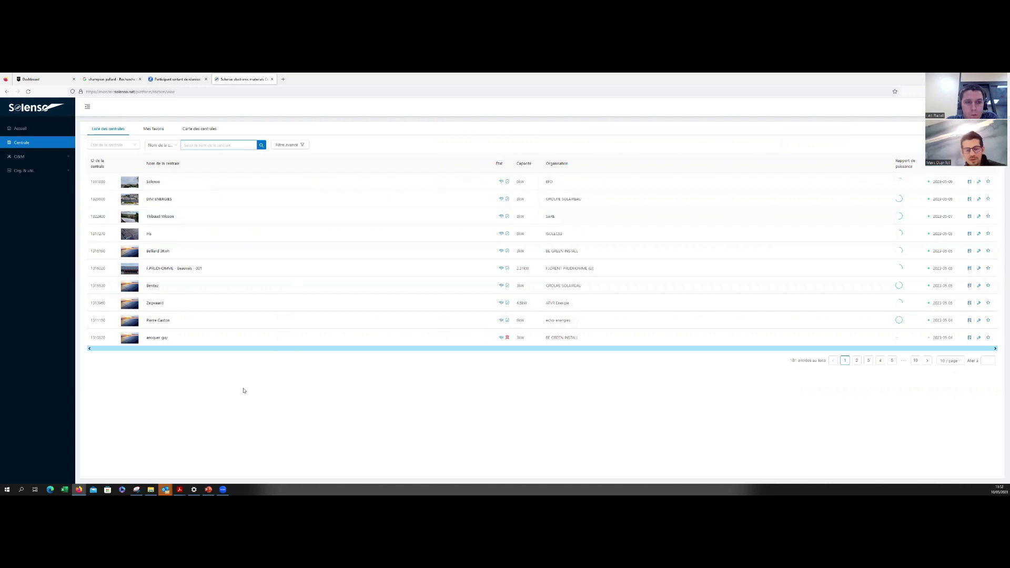
text(sa)
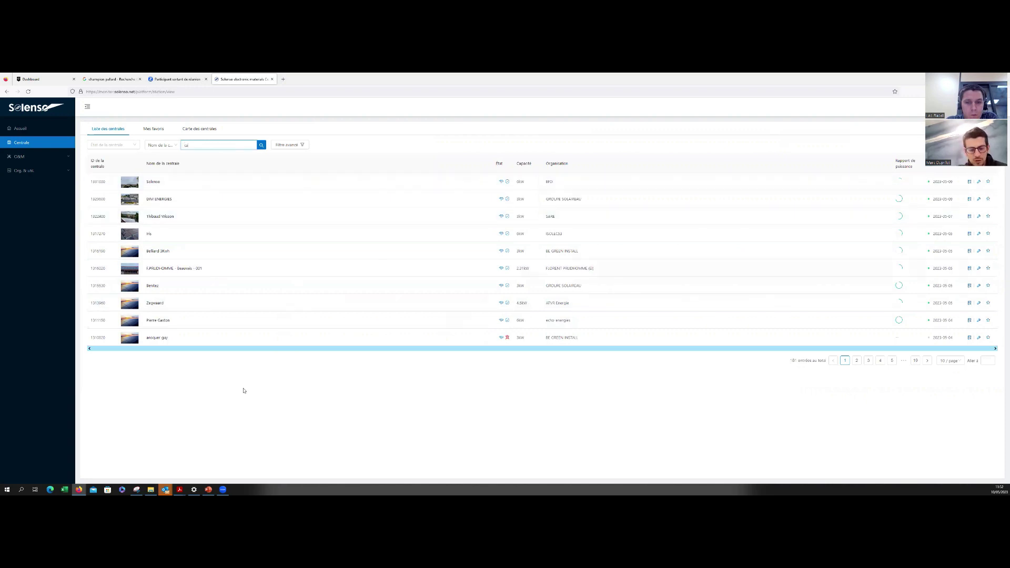
text(baud)
key(Return)
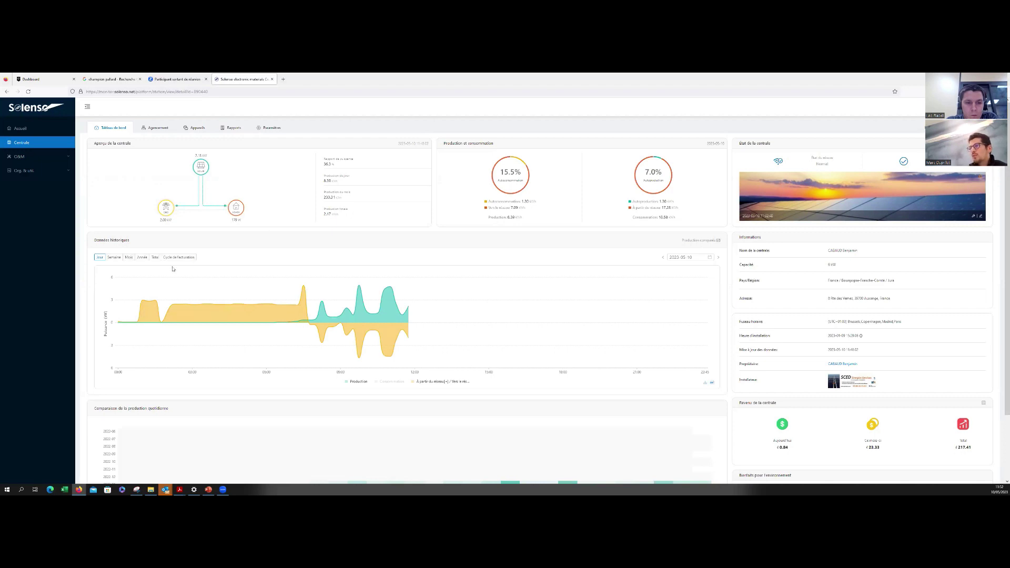
Examine the plant's historical production data by week, then view the physical layout of its panels
click(113, 258)
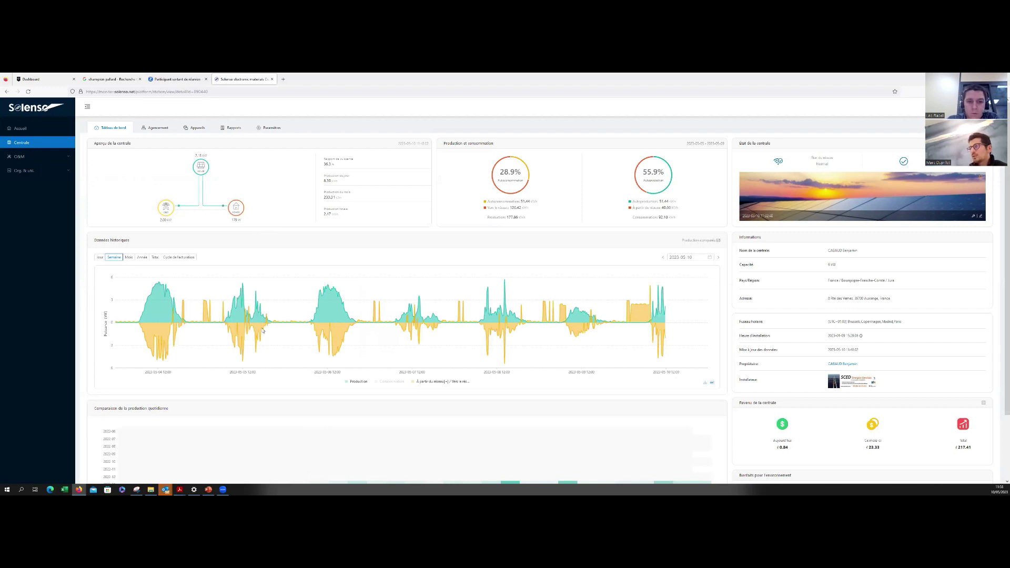
scroll(336, 306, down, 2)
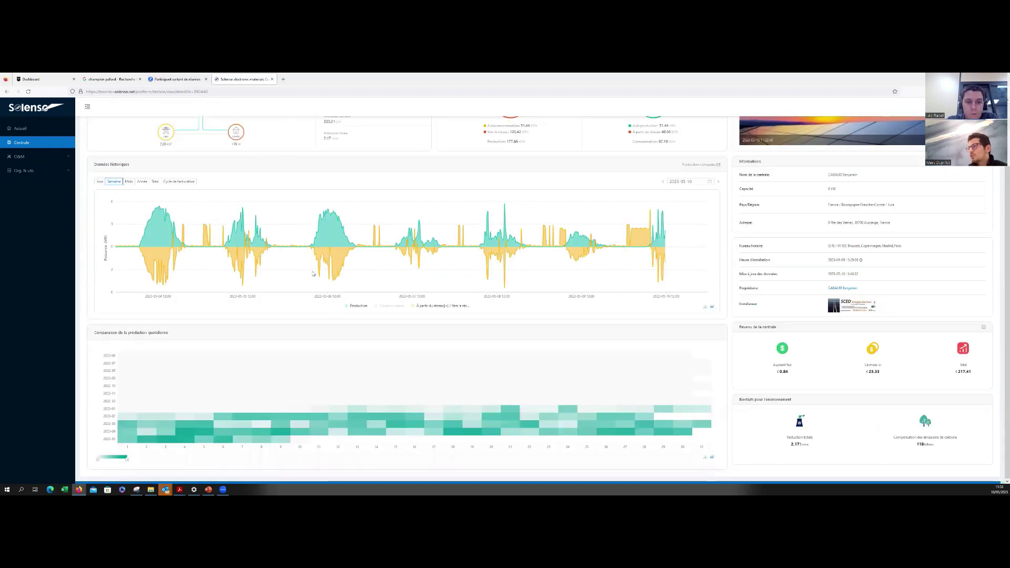
scroll(284, 305, up, 2)
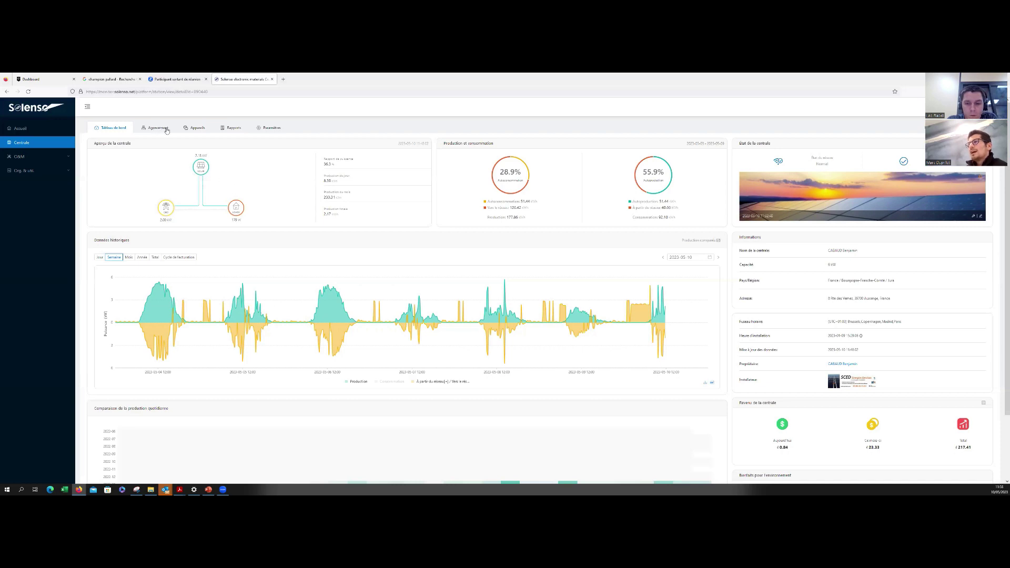
click(158, 127)
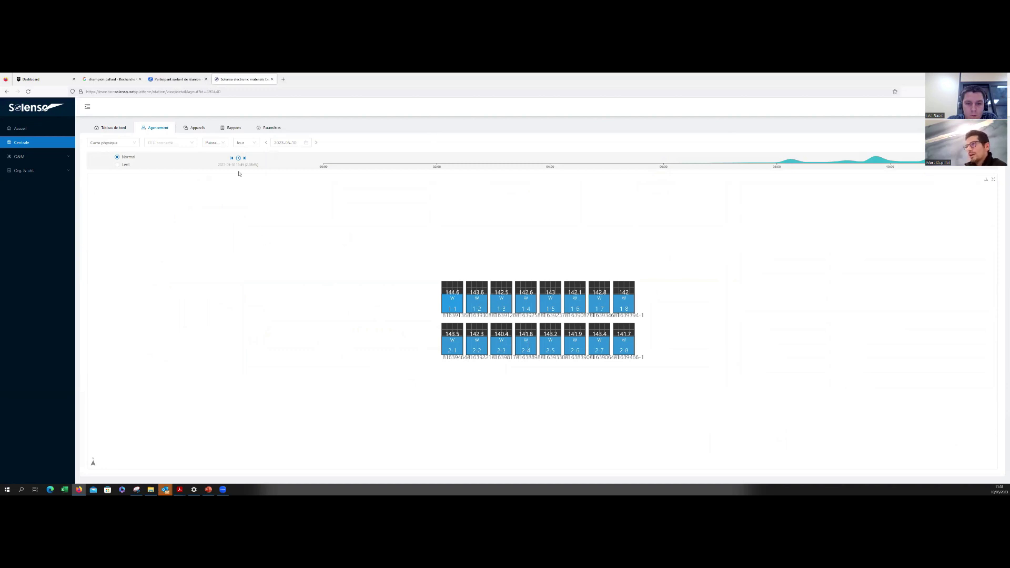
Open the plant's device list and examine the grid profile parameters of one of its devices
click(202, 130)
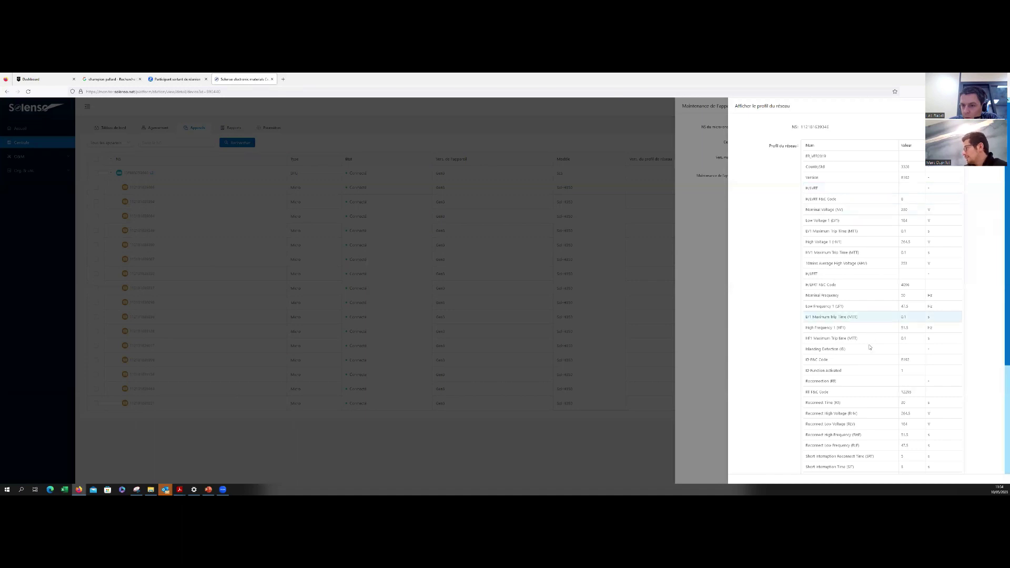
scroll(915, 388, down, 3)
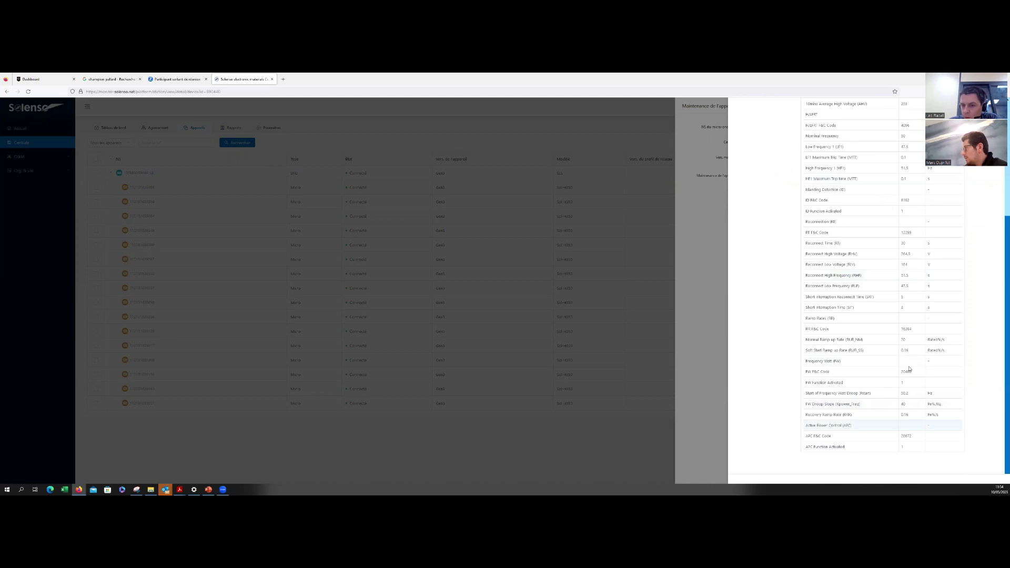
scroll(907, 321, up, 1)
scroll(905, 289, up, 1)
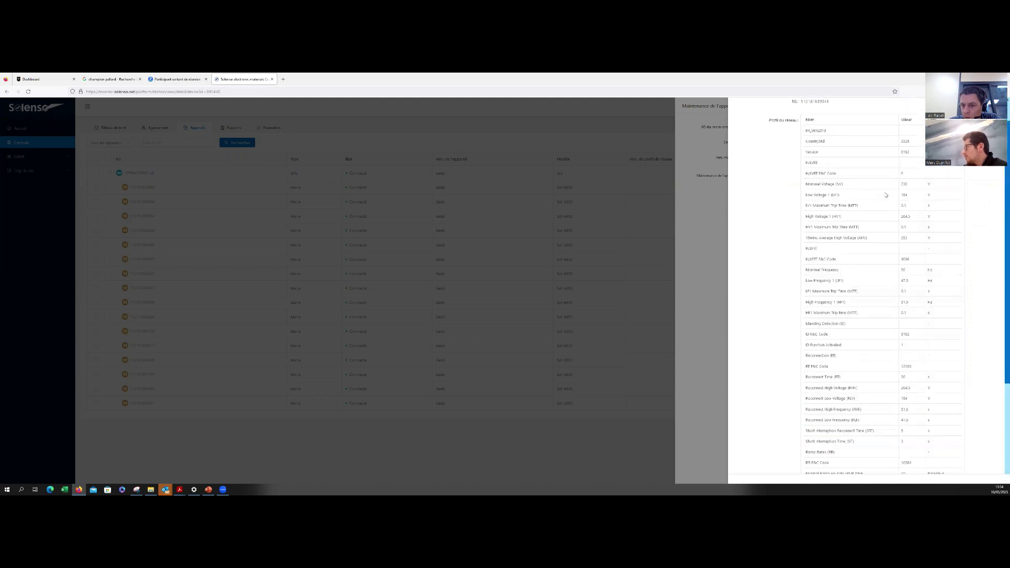
scroll(887, 195, up, 1)
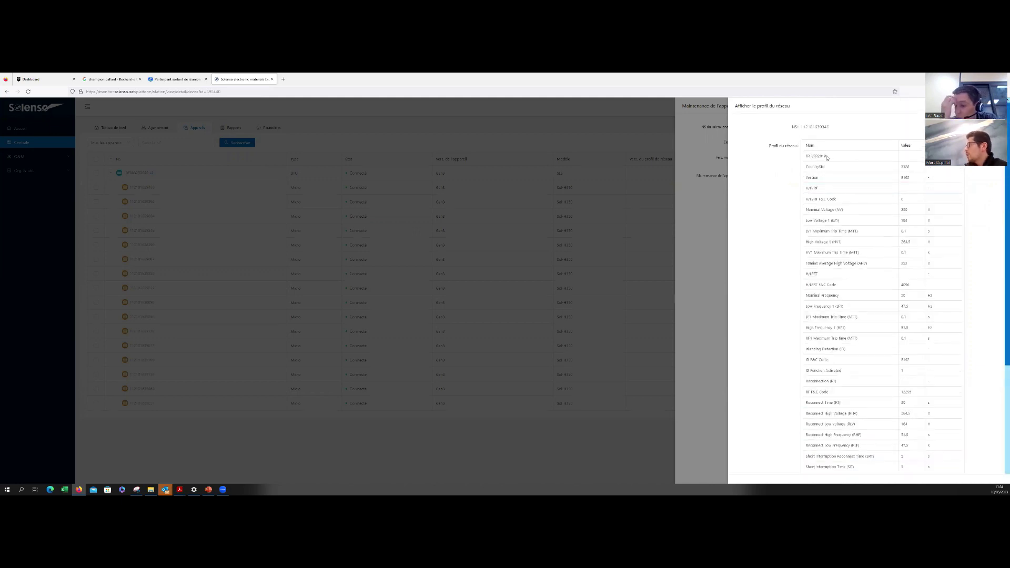
click(822, 156)
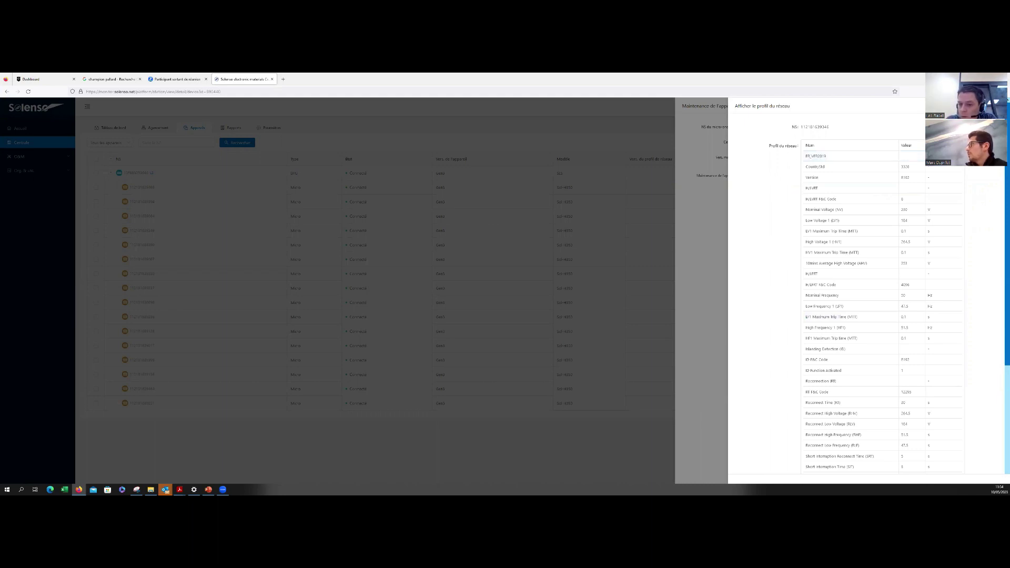
click(342, 173)
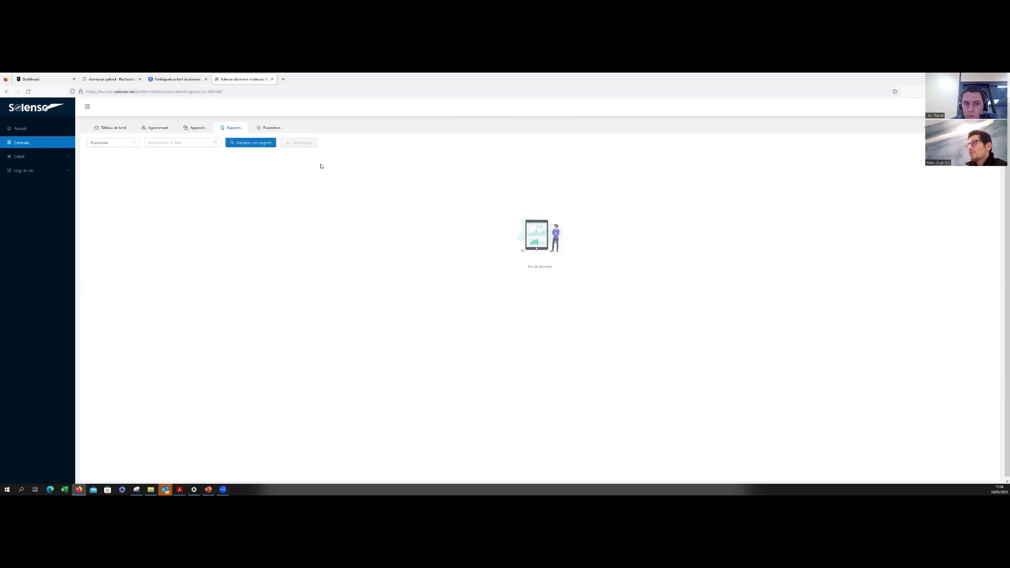
Open the plant's settings, review the owner account record and confirm it
click(271, 128)
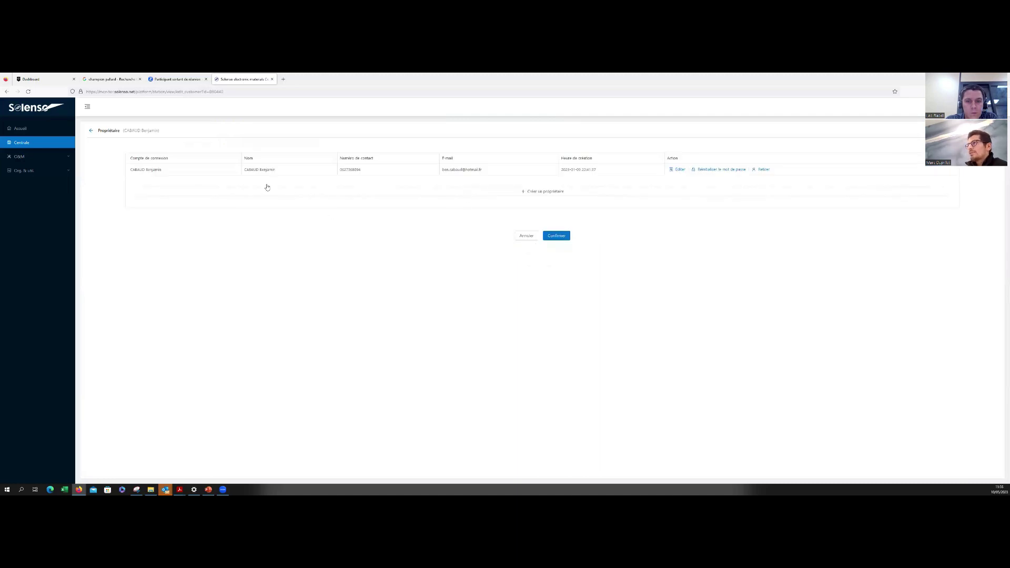
click(557, 236)
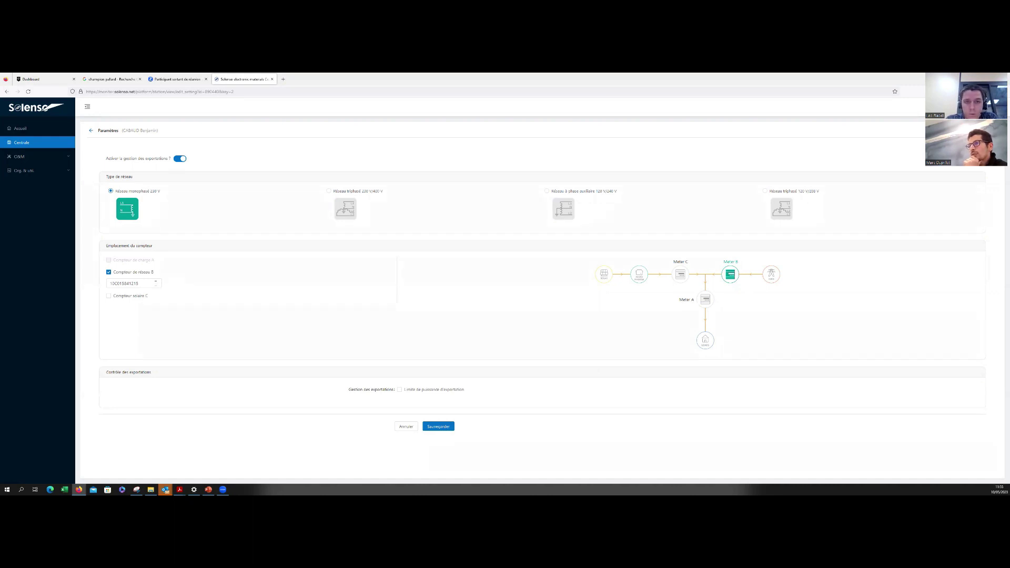
Try enabling the export power limit and entering its value in kW, then return to the plant list without saving
click(399, 391)
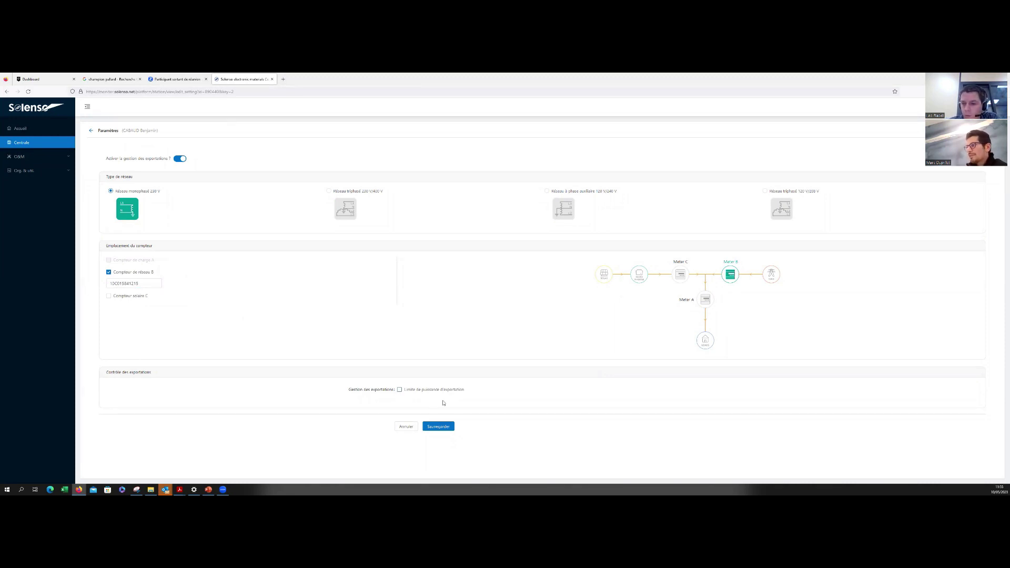
click(421, 409)
drag(398, 411, 558, 403)
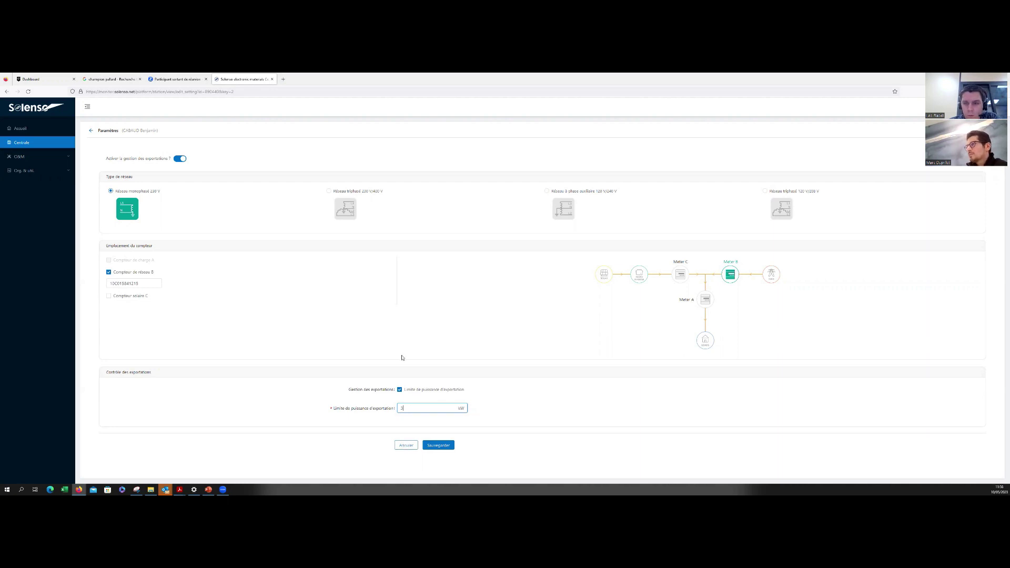
click(45, 146)
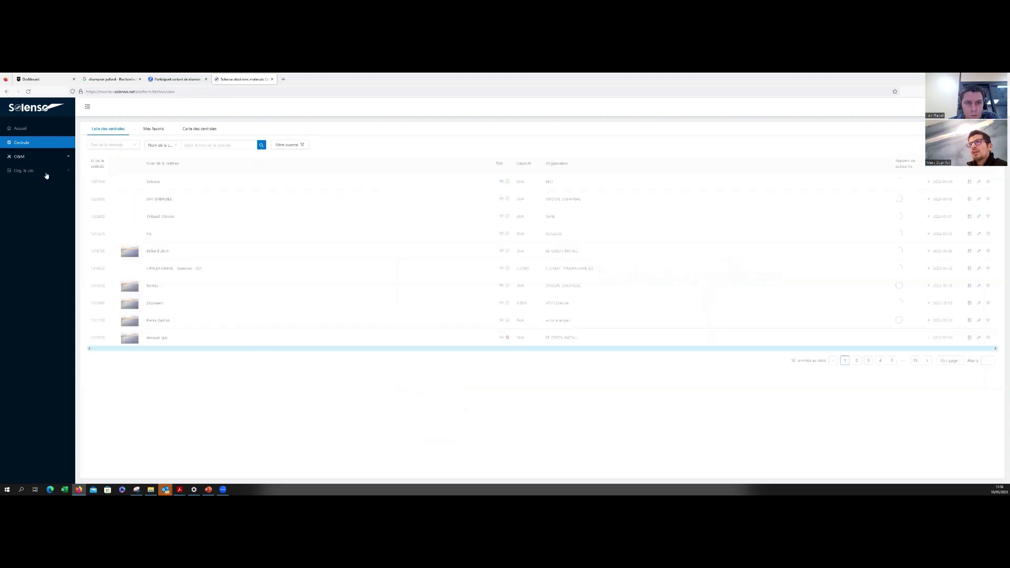
Expand the O&M section, then search the plant list for the customer's surname and open the matching plant
click(31, 158)
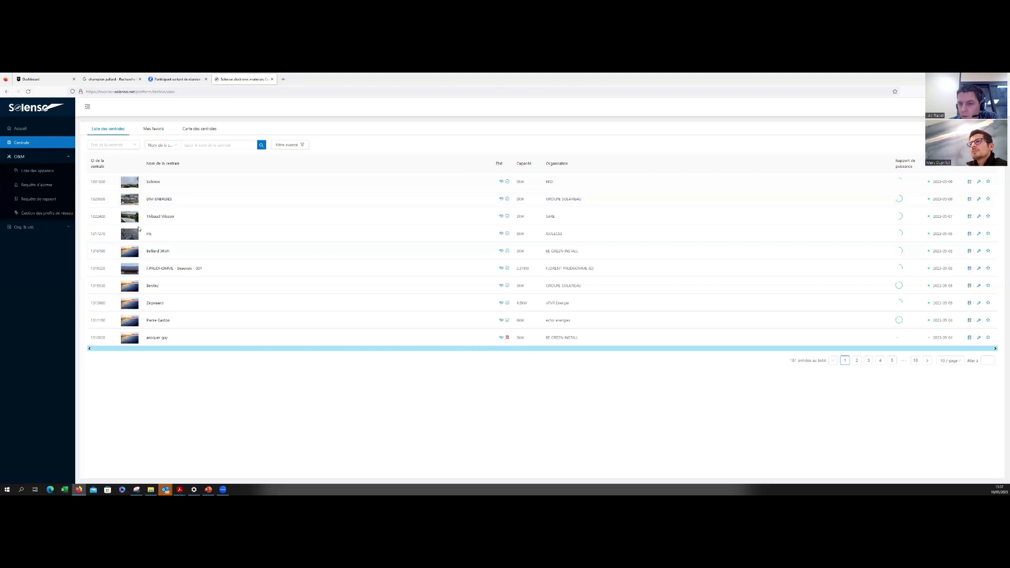
click(205, 146)
text(c)
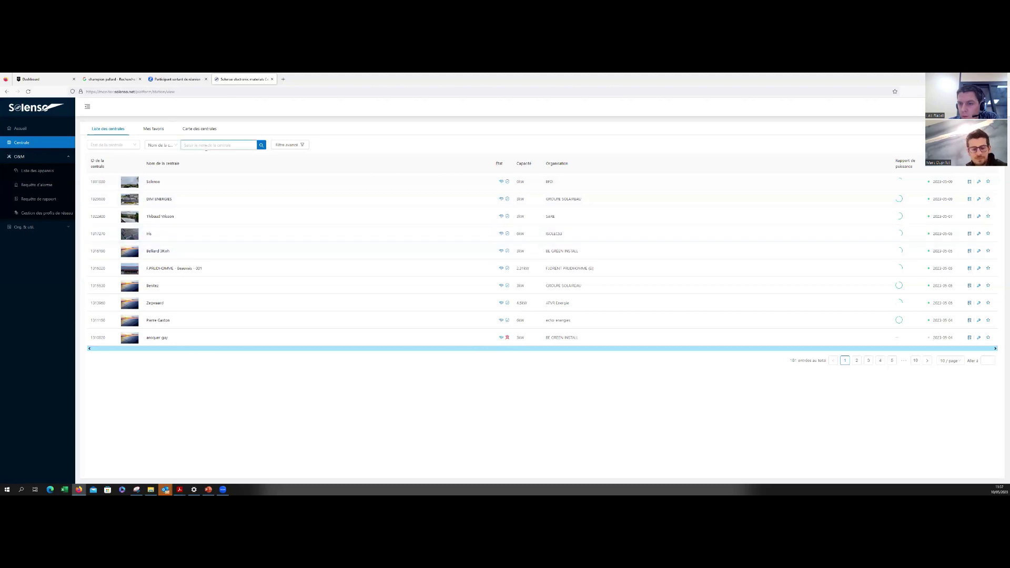
text(ela)
text(u)
text(d)
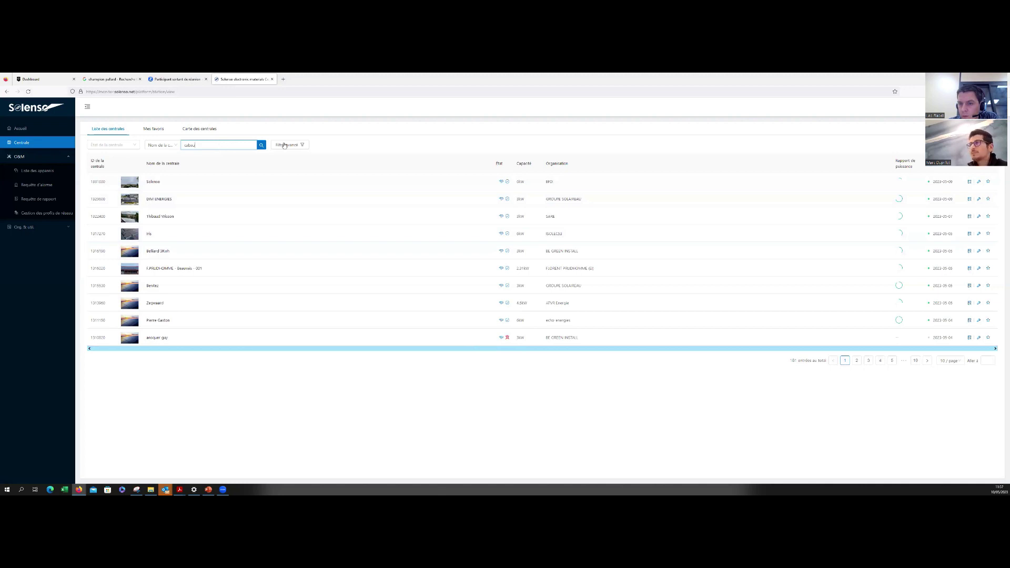
key(Return)
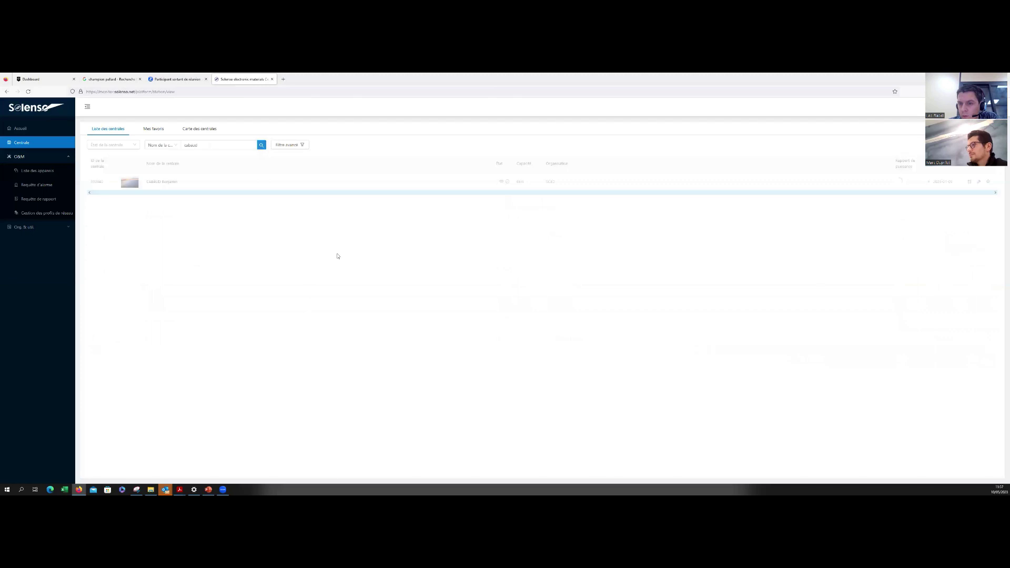
click(154, 183)
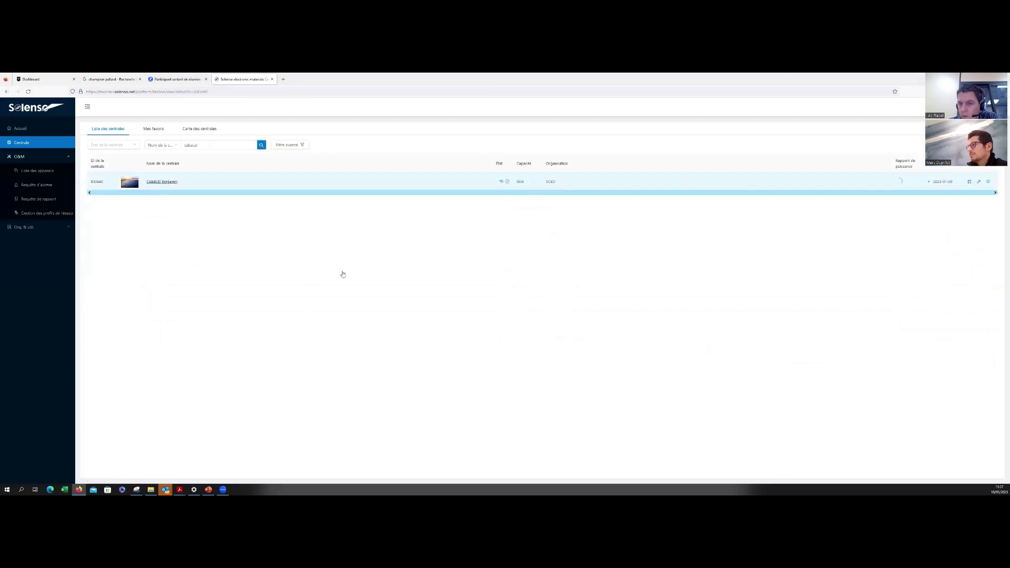